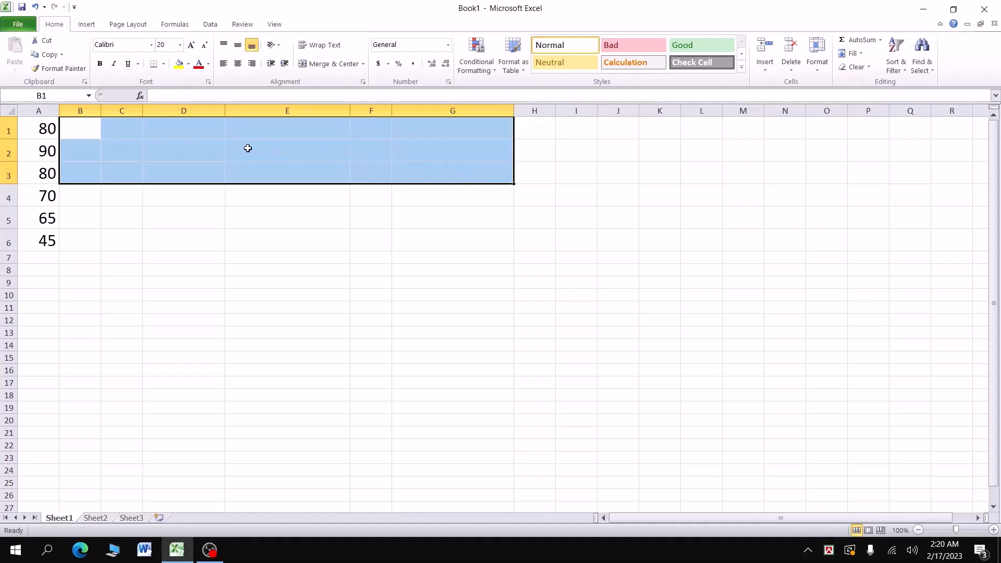
Step: Enter the heading "Maximum" in cell D1
{"action": "left_click", "coordinate": [187, 126]}
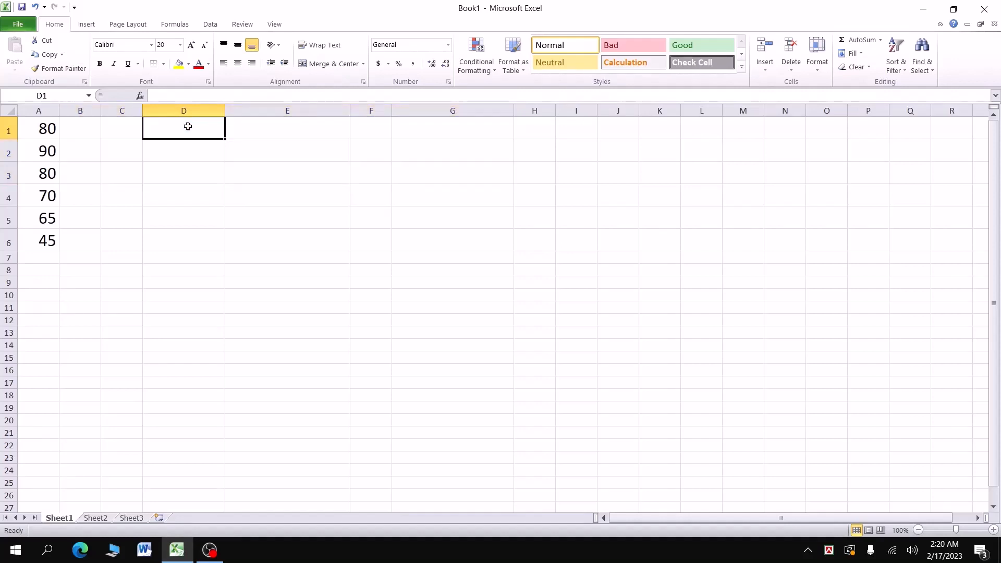
{"action": "type", "text": "Maxi"}
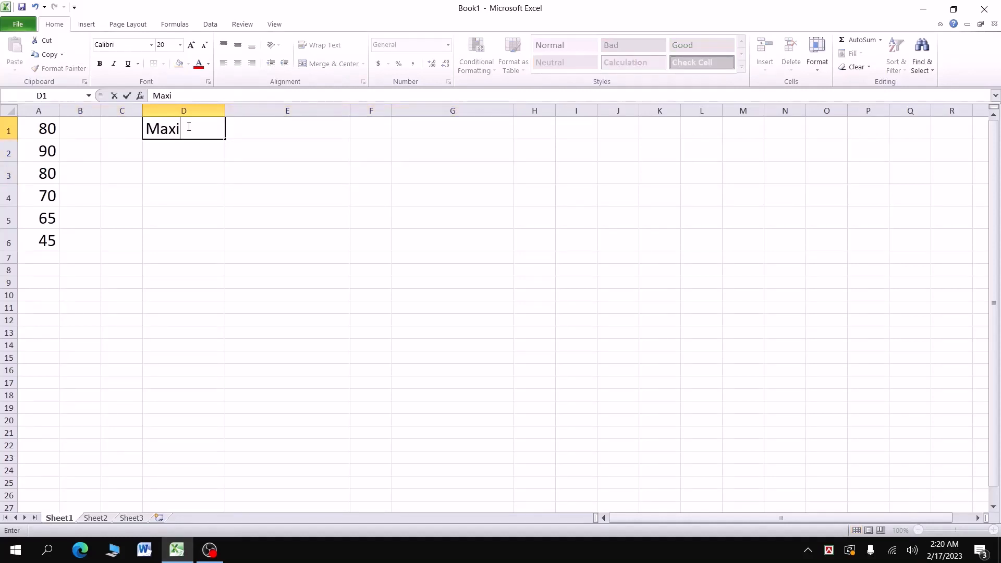
{"action": "type", "text": "mum"}
{"action": "key", "text": "Return"}
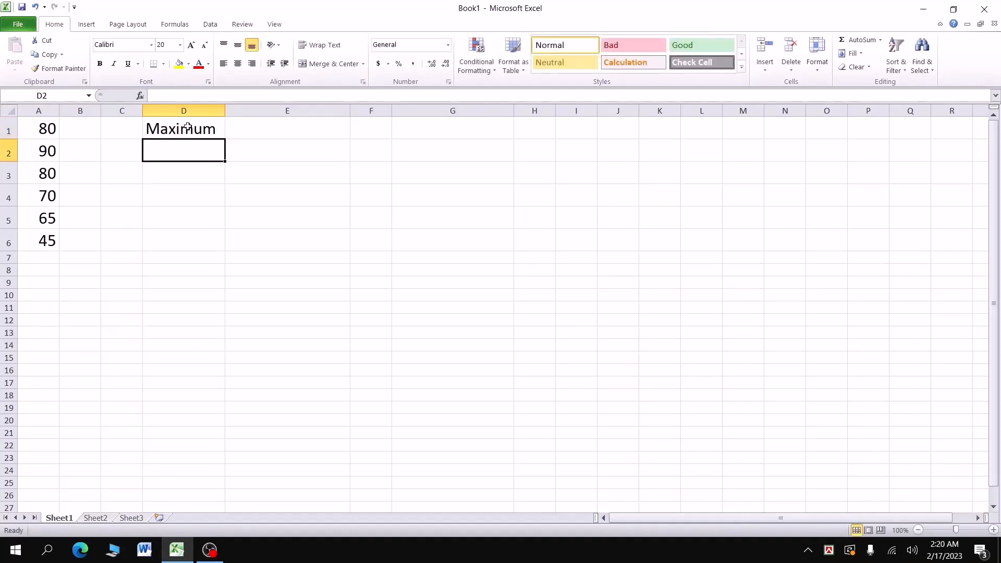
Step: Enter the formula =MAX(A1:A6) in cell D2 to find the largest number in column A
{"action": "type", "text": "="}
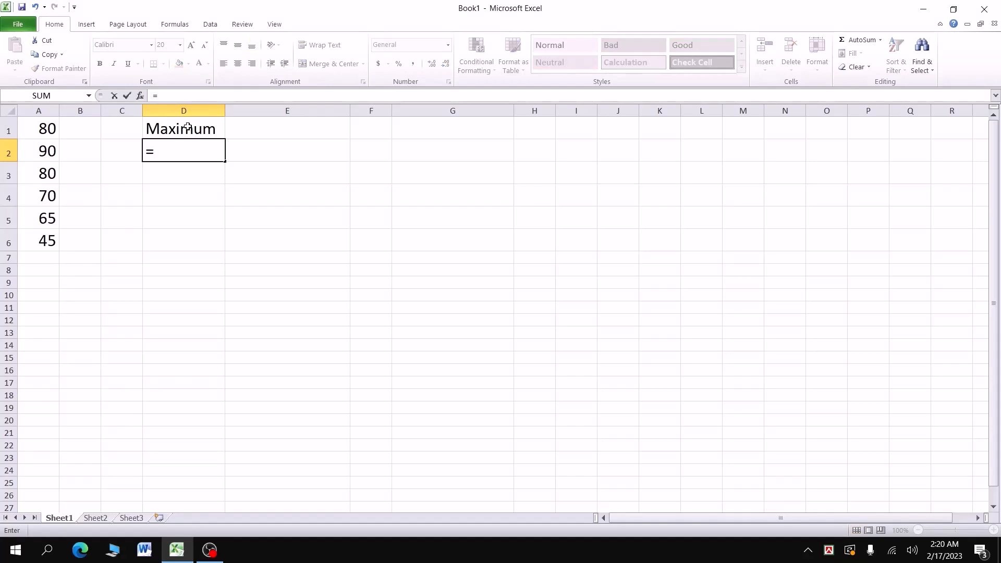
{"action": "type", "text": "Max"}
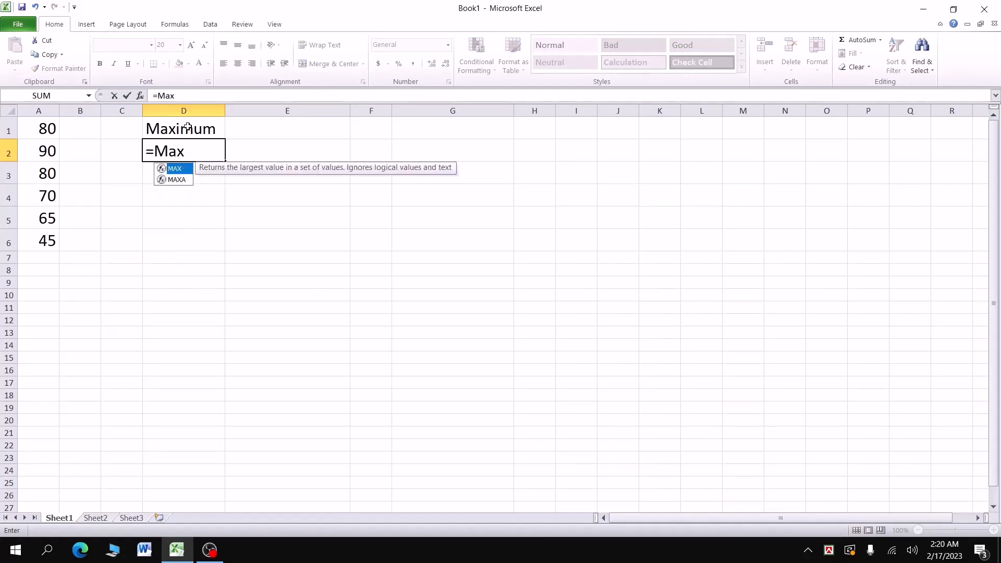
{"action": "double_click", "coordinate": [180, 169]}
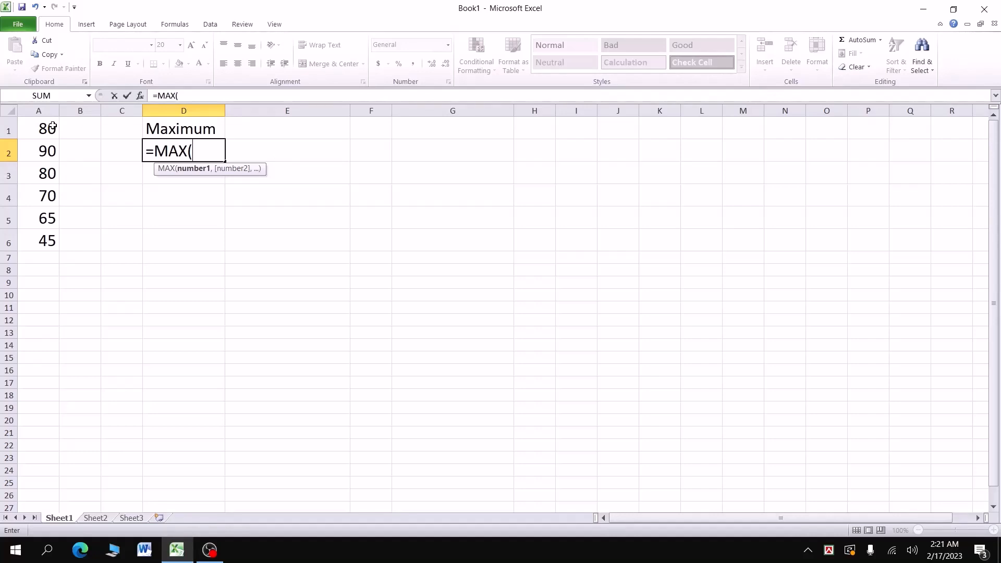
{"action": "left_click_drag", "start_coordinate": [52, 126], "coordinate": [59, 237]}
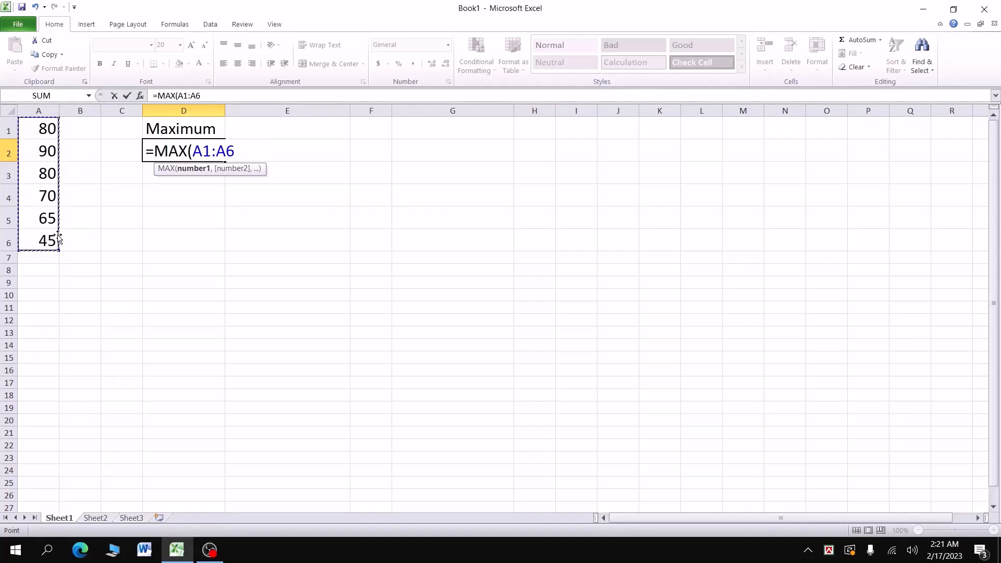
{"action": "type", "text": ")"}
{"action": "key", "text": "Return"}
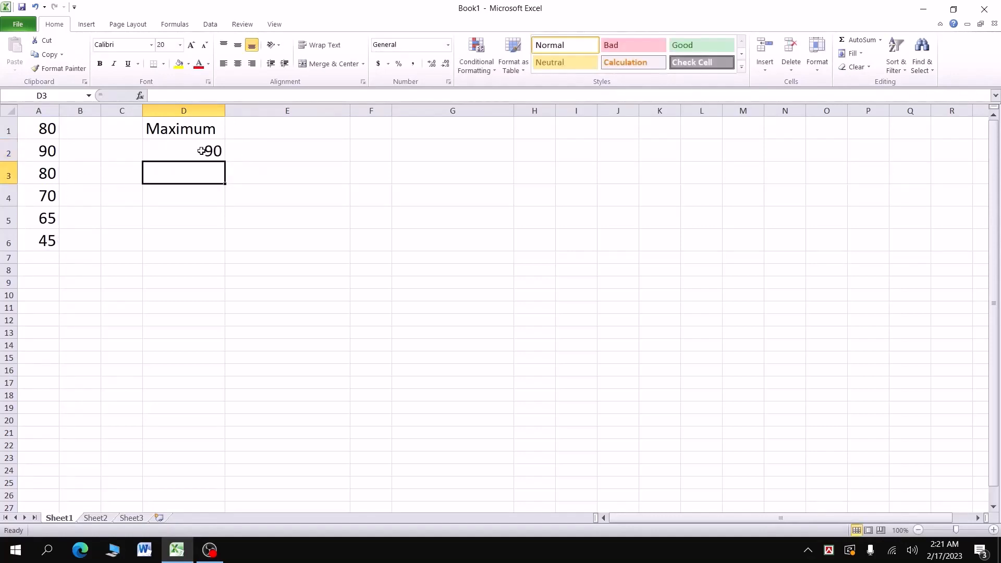
Step: Change the number in cell A4 to 110 to test the maximum formula
{"action": "left_click", "coordinate": [44, 195]}
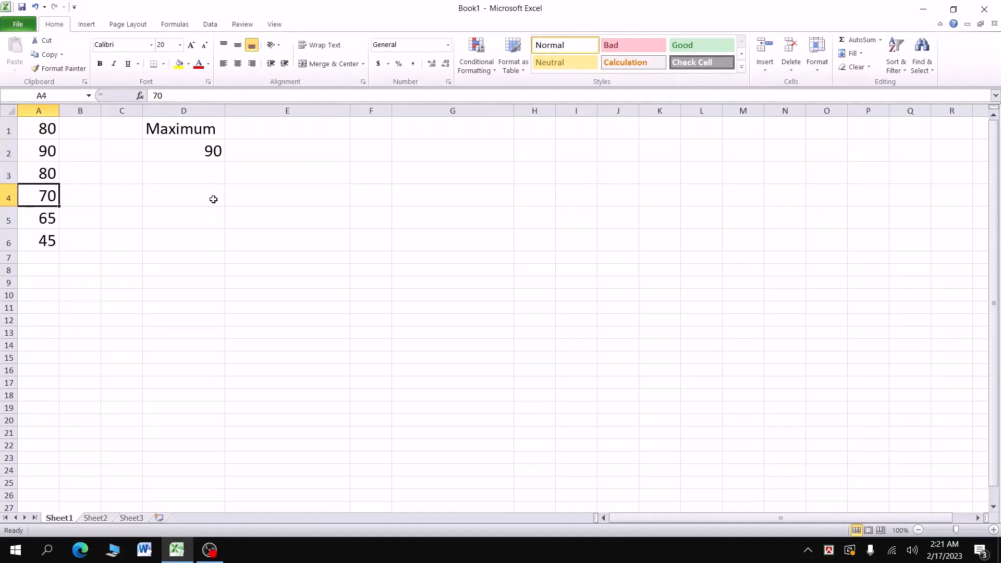
{"action": "type", "text": "110"}
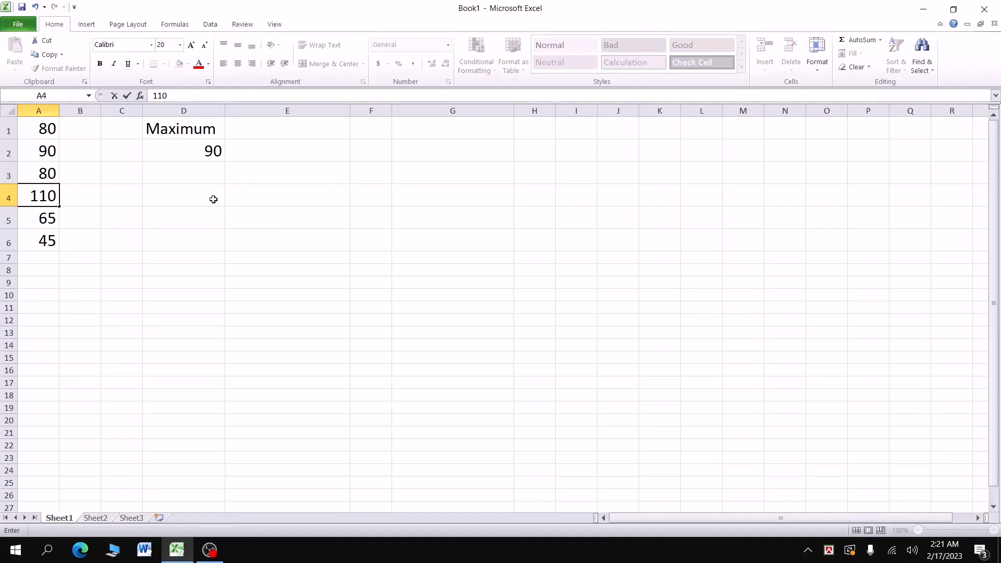
{"action": "key", "text": "Return"}
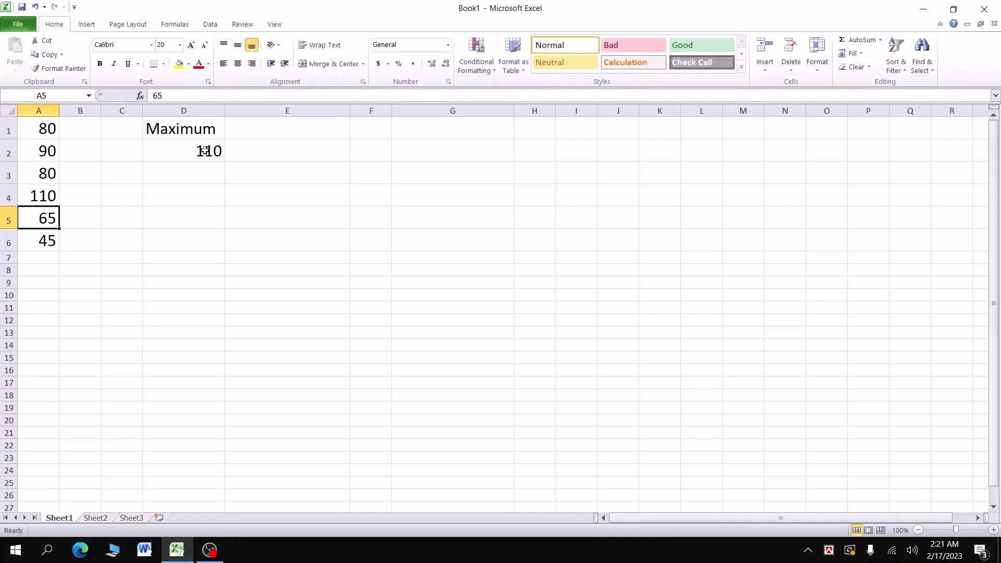
Step: Enter the heading "Minimum" in cell E1, beside the Maximum heading
{"action": "left_click", "coordinate": [278, 129]}
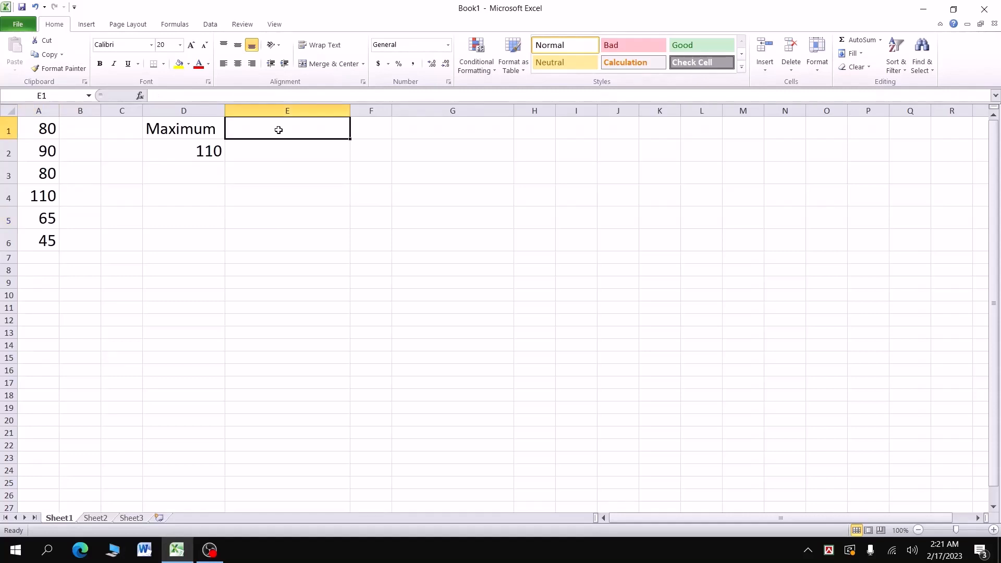
{"action": "type", "text": "Min"}
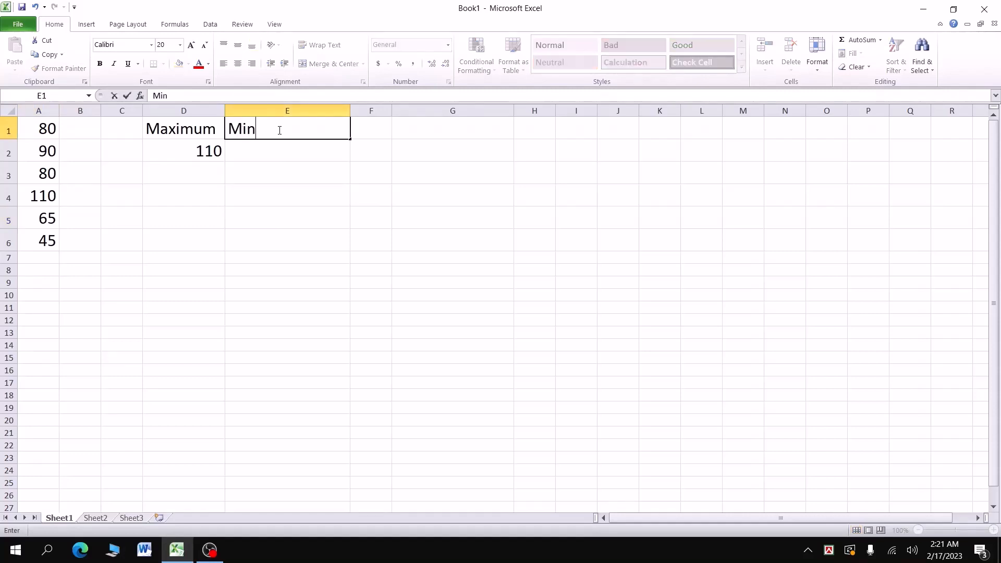
{"action": "type", "text": "imum"}
Step: Enter the formula =MIN(A1:A6) in cell E2 to find the smallest number in column A
{"action": "left_click", "coordinate": [288, 149]}
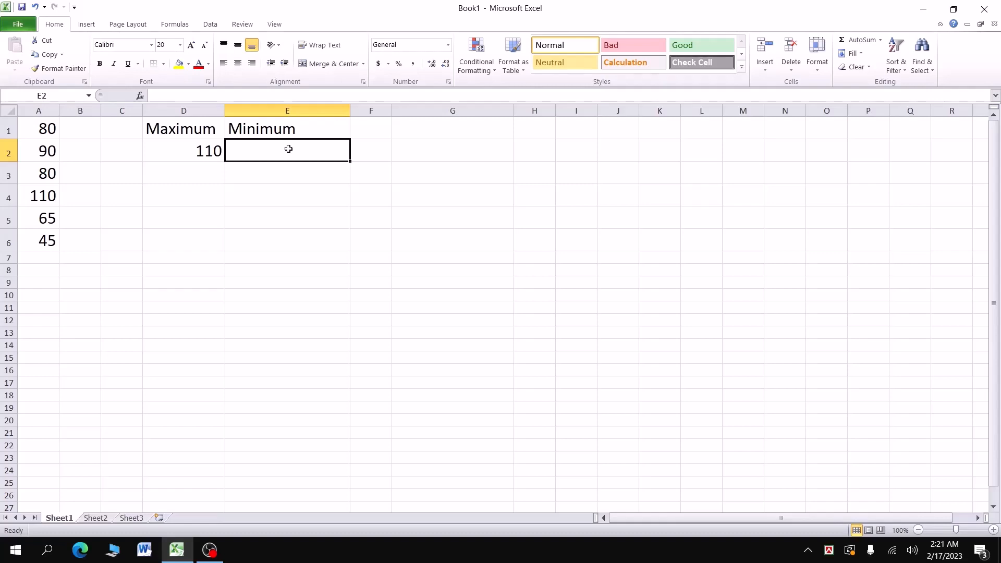
{"action": "type", "text": "="}
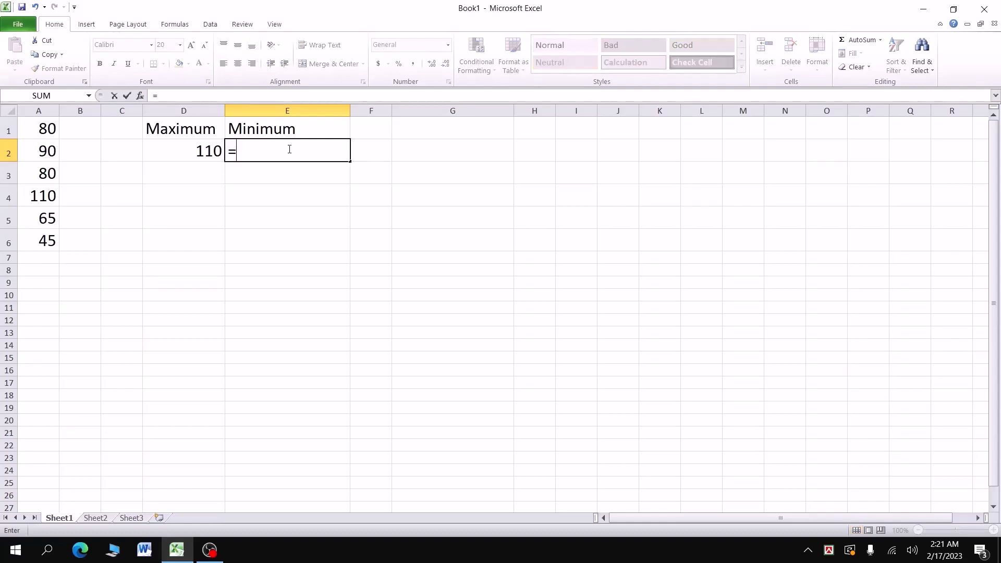
{"action": "type", "text": "min"}
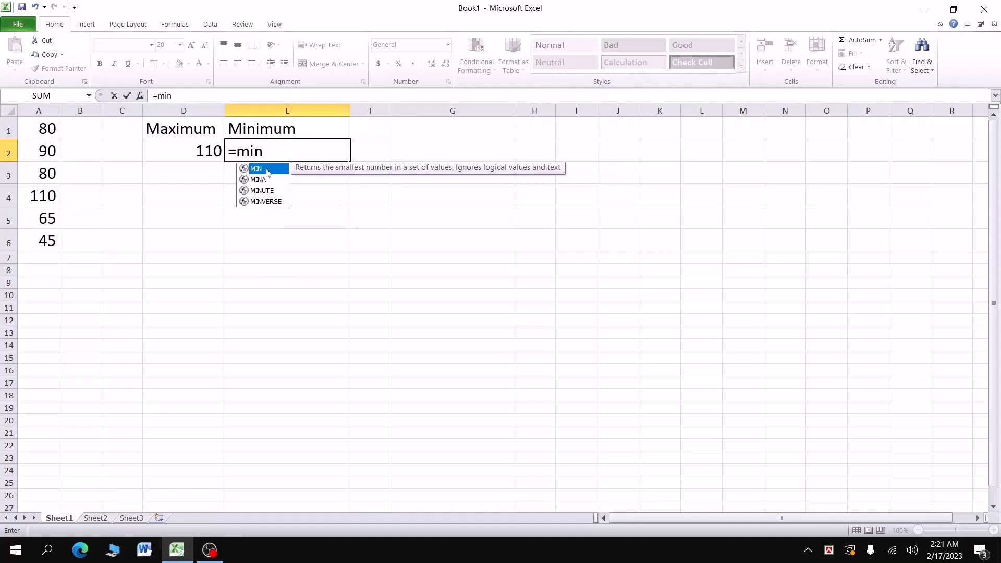
{"action": "double_click", "coordinate": [267, 169]}
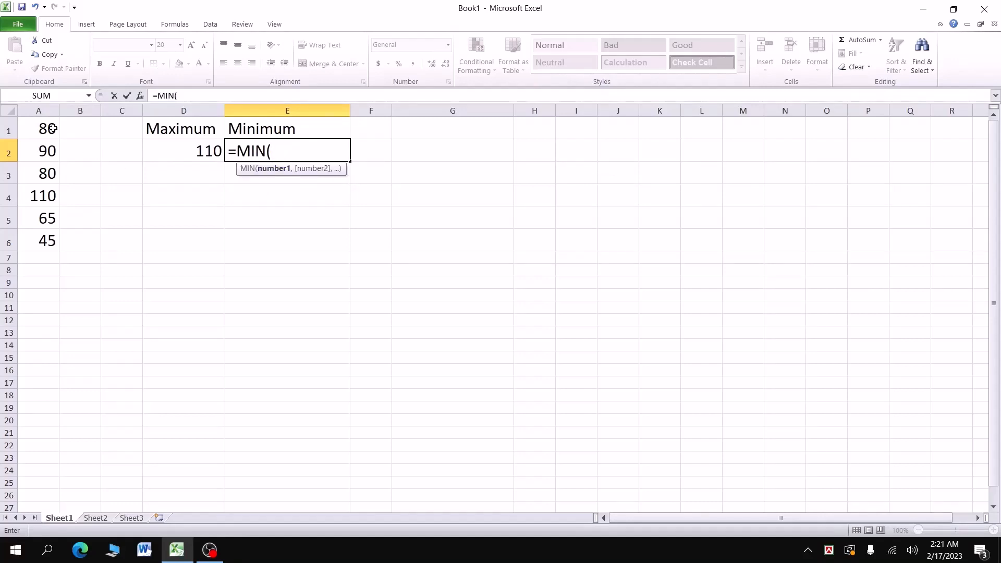
{"action": "left_click_drag", "start_coordinate": [53, 128], "coordinate": [51, 230]}
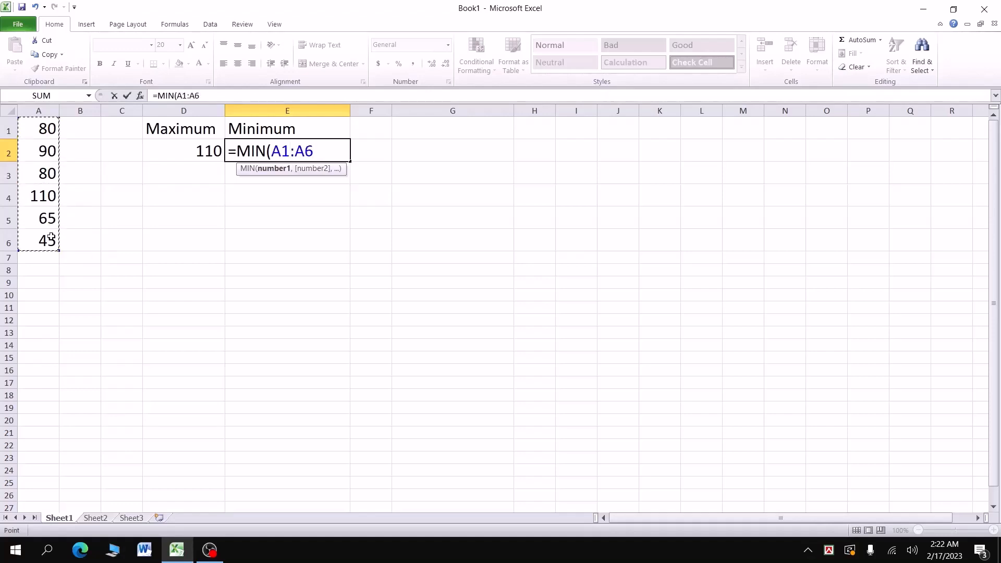
{"action": "type", "text": ")"}
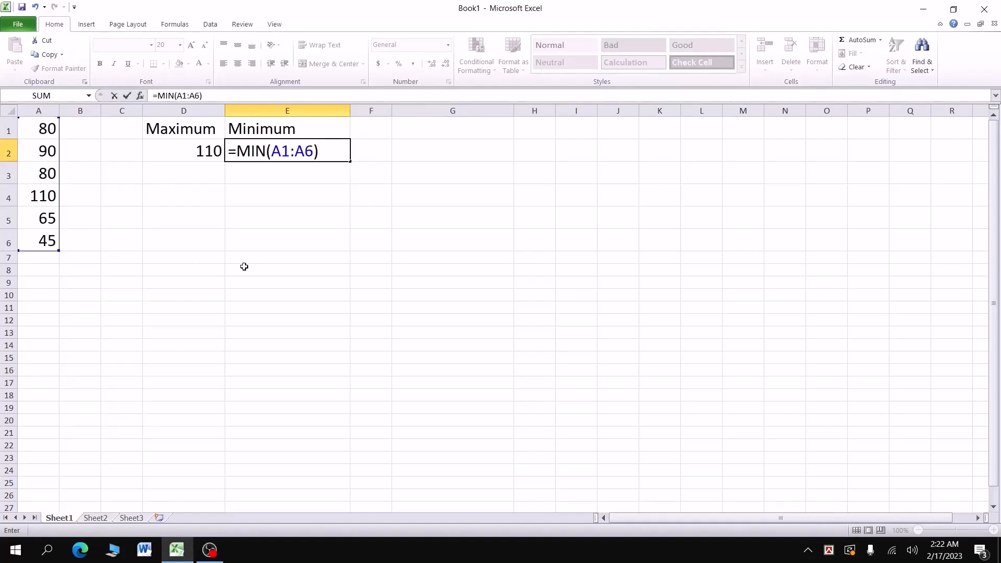
{"action": "key", "text": "Return"}
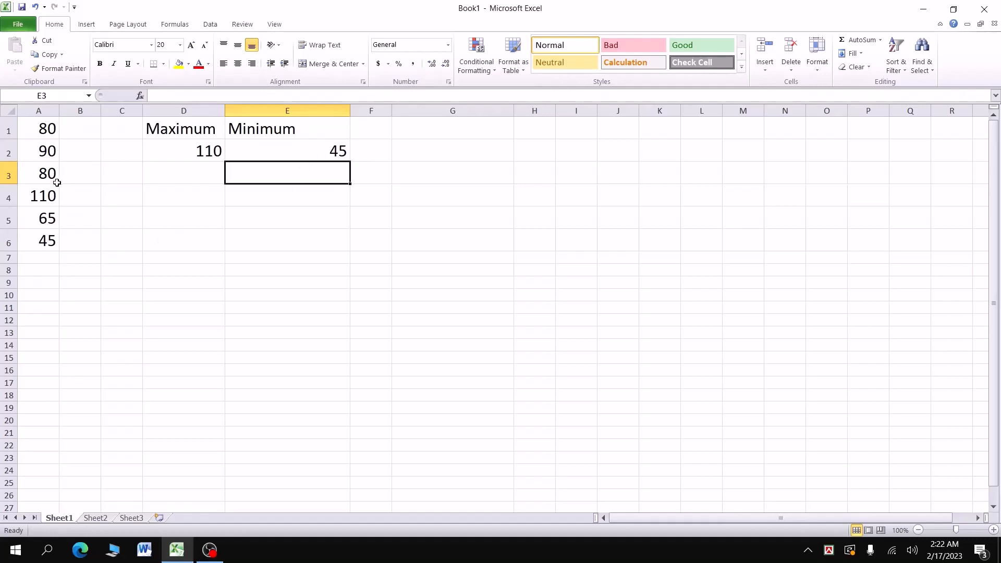
Step: Change the number in cell A2 to 10 to test the minimum formula
{"action": "left_click", "coordinate": [42, 153]}
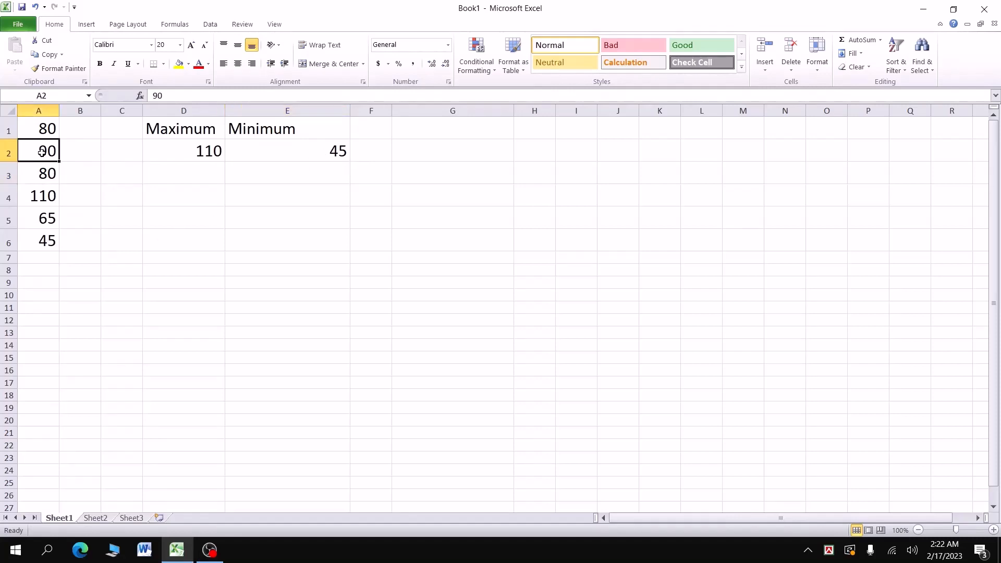
{"action": "type", "text": "10"}
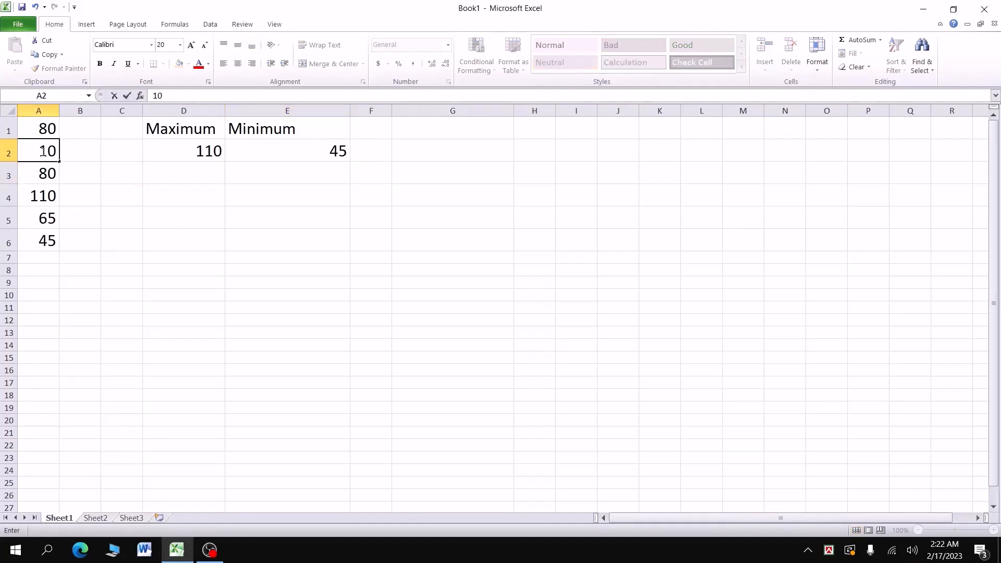
{"action": "left_click", "coordinate": [349, 227]}
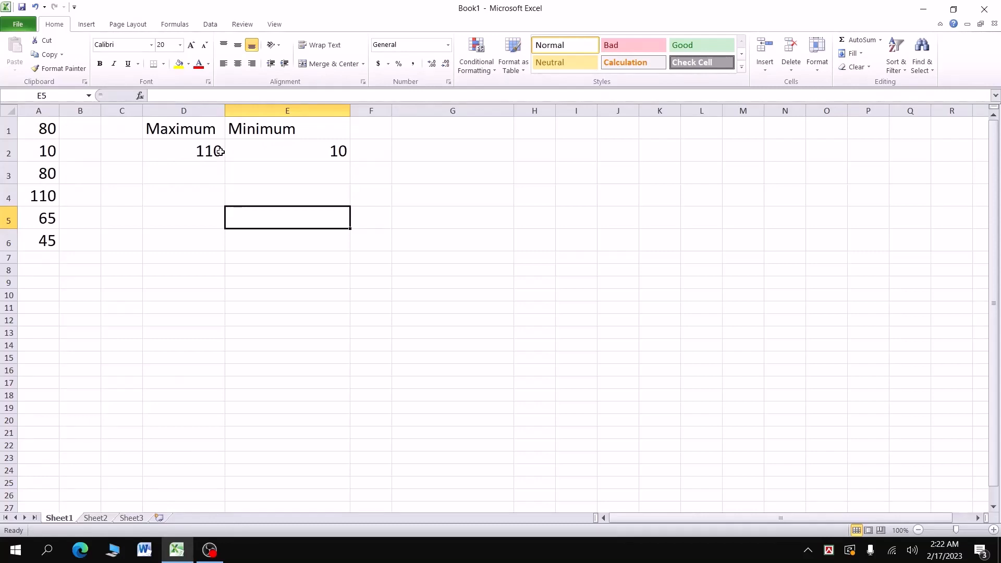
Step: Change the number in cell A4 to 190 and the number in cell A2 to 5
{"action": "left_click", "coordinate": [45, 199]}
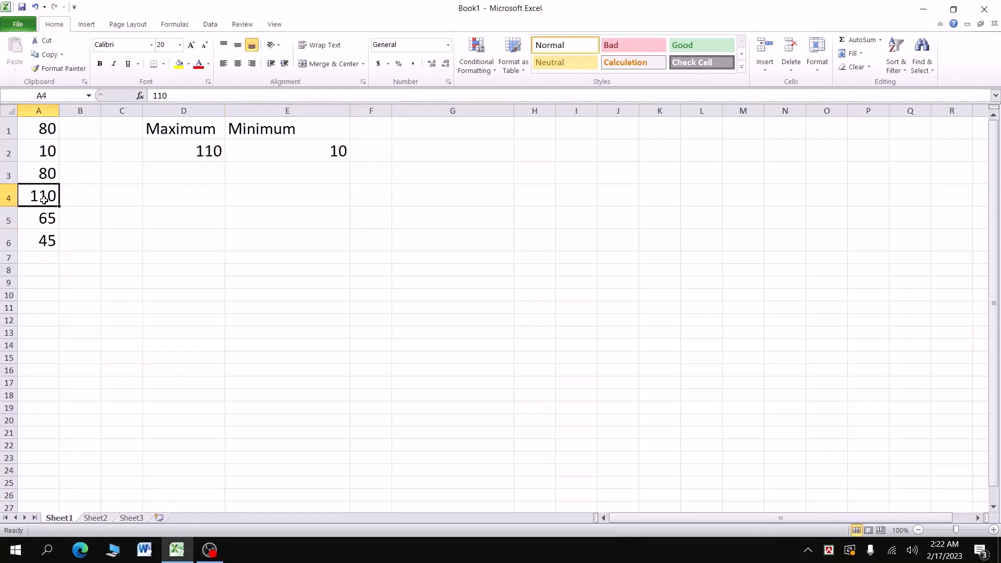
{"action": "type", "text": "190"}
{"action": "key", "text": "Return"}
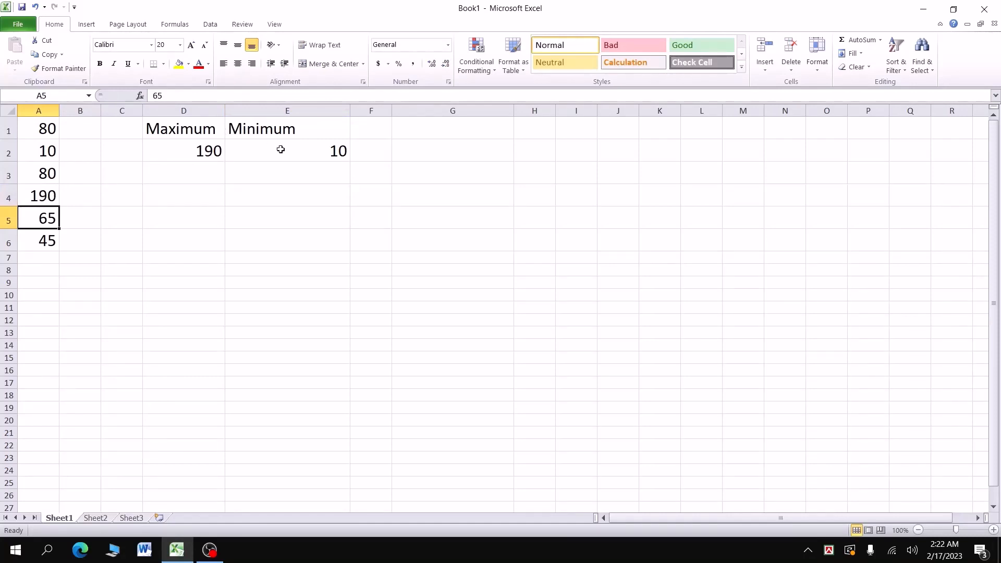
{"action": "left_click", "coordinate": [37, 156]}
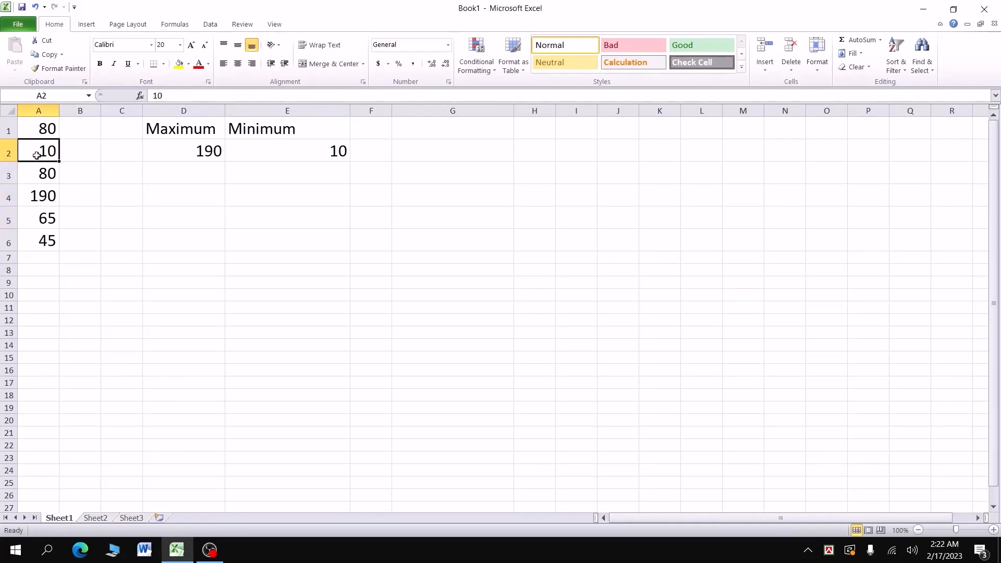
{"action": "type", "text": "5"}
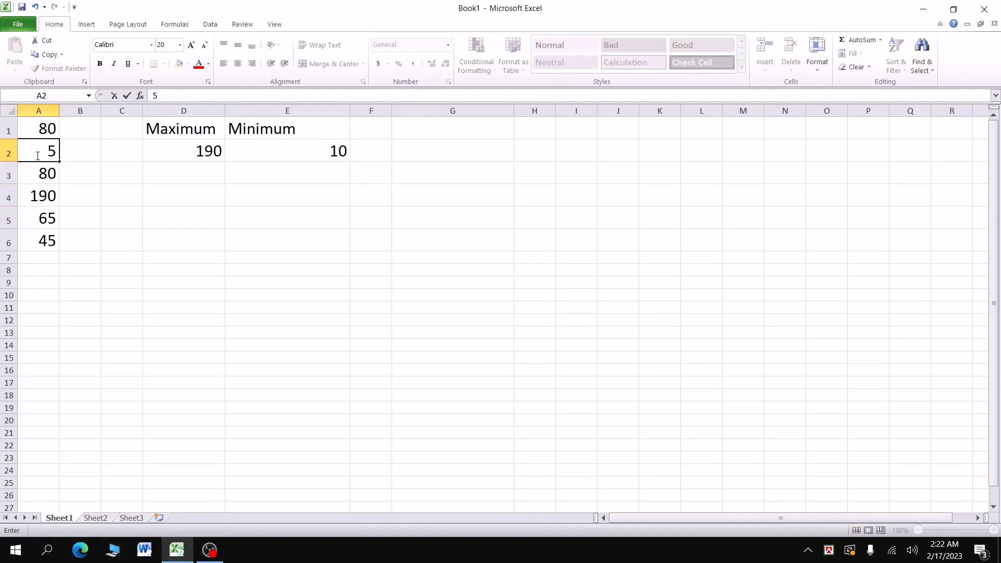
{"action": "key", "text": "Return"}
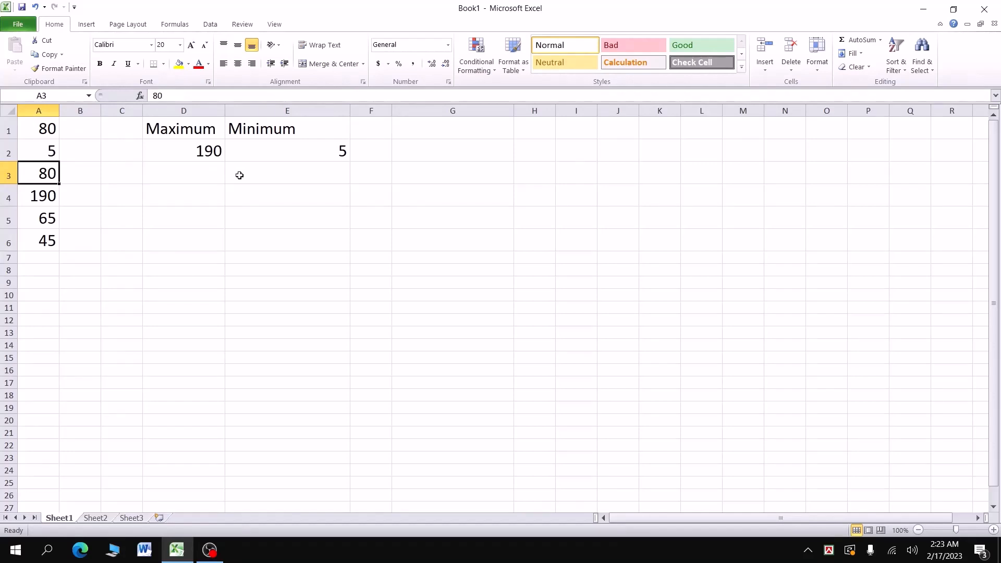
Step: Enter the heading "Average" in cell G1
{"action": "left_click", "coordinate": [459, 130]}
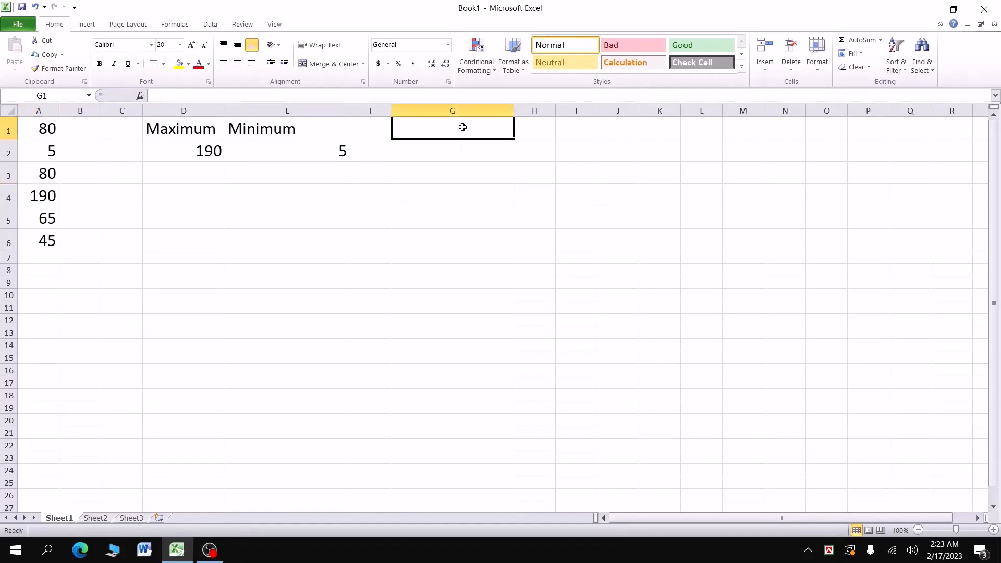
{"action": "type", "text": "Average"}
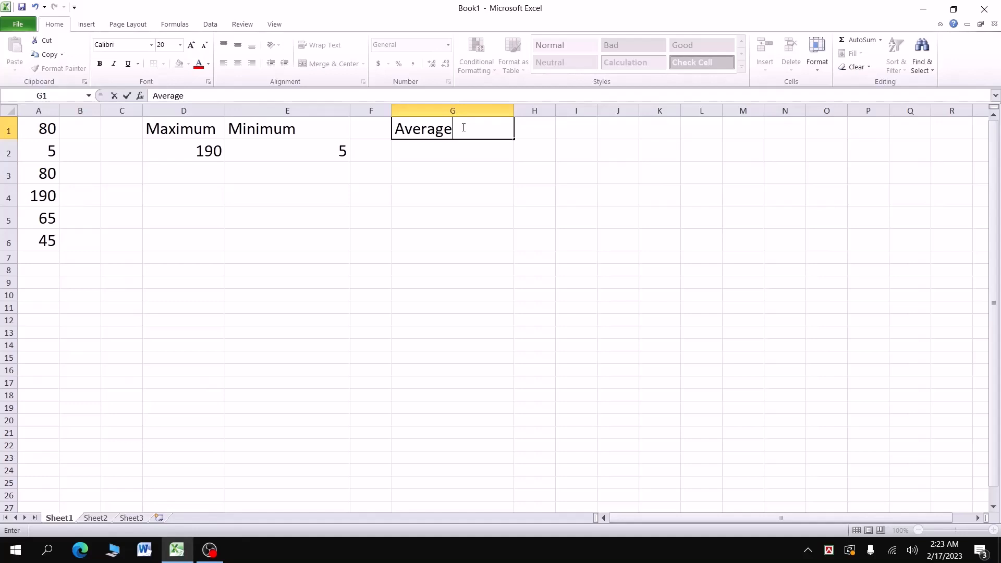
{"action": "key", "text": "Return"}
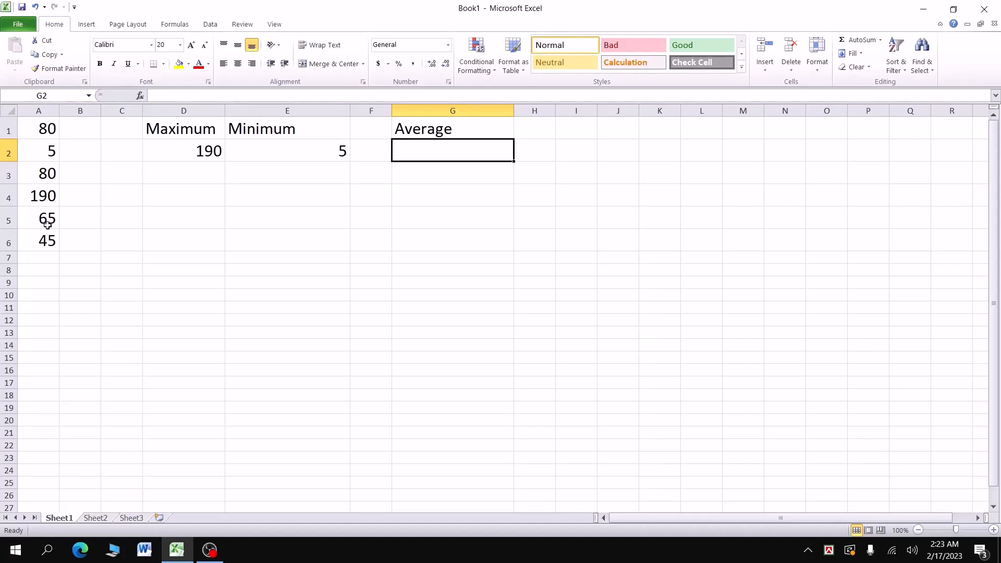
Step: Enter the formula =AVERAGE(A1:A6) in cell G2 to average the numbers in column A
{"action": "type", "text": "=a"}
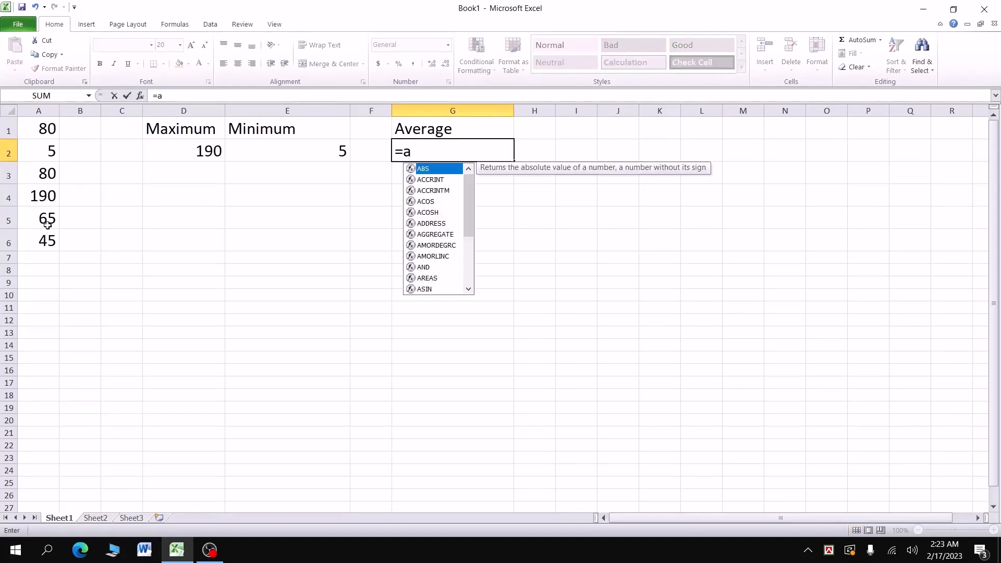
{"action": "type", "text": "vera"}
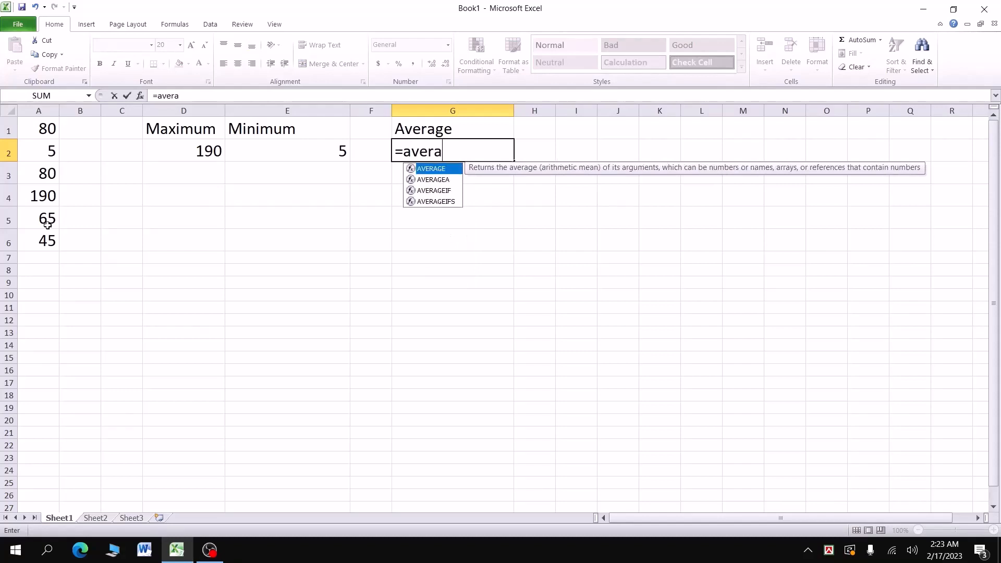
{"action": "type", "text": "ge"}
{"action": "double_click", "coordinate": [430, 172]}
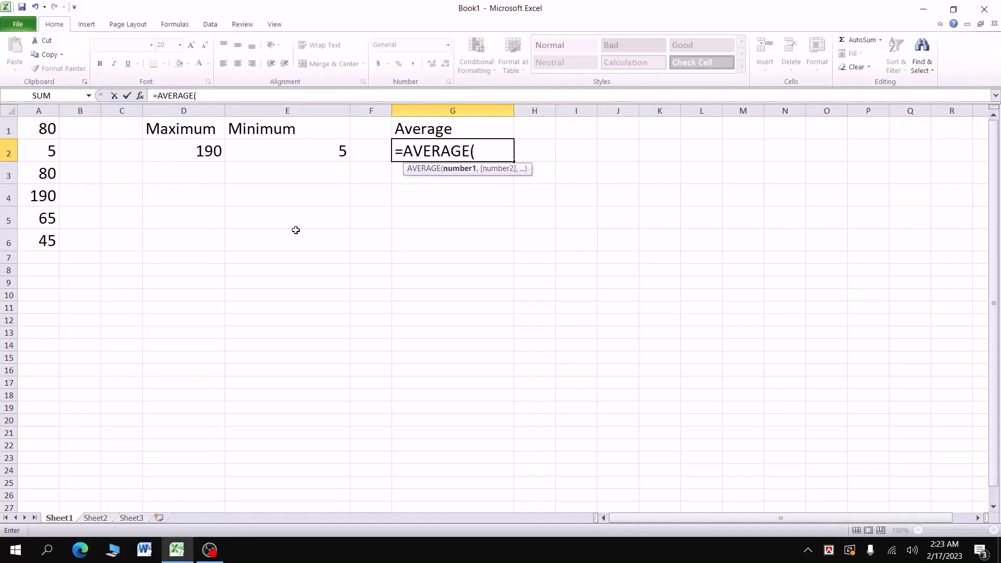
{"action": "left_click_drag", "start_coordinate": [57, 129], "coordinate": [45, 239]}
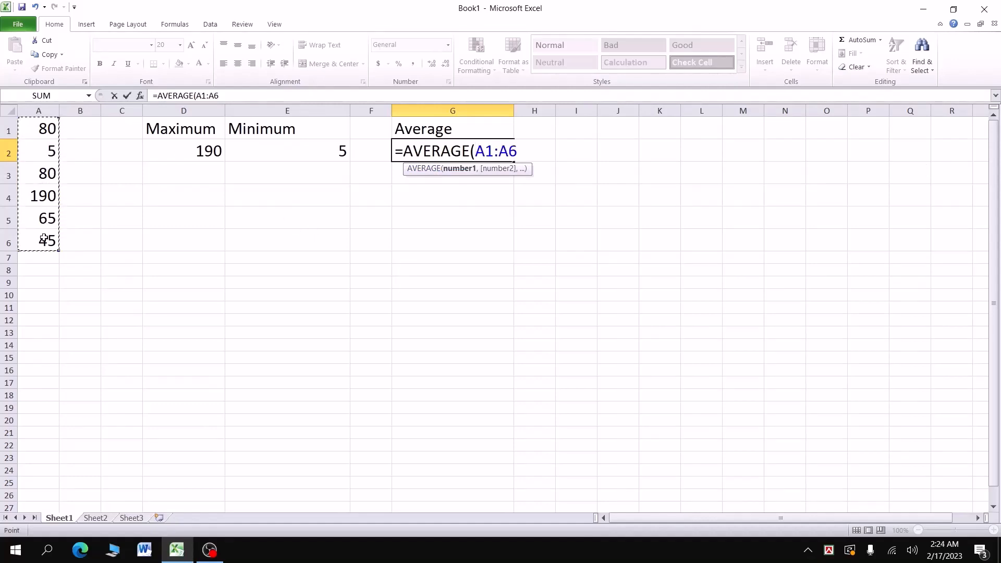
{"action": "type", "text": ")"}
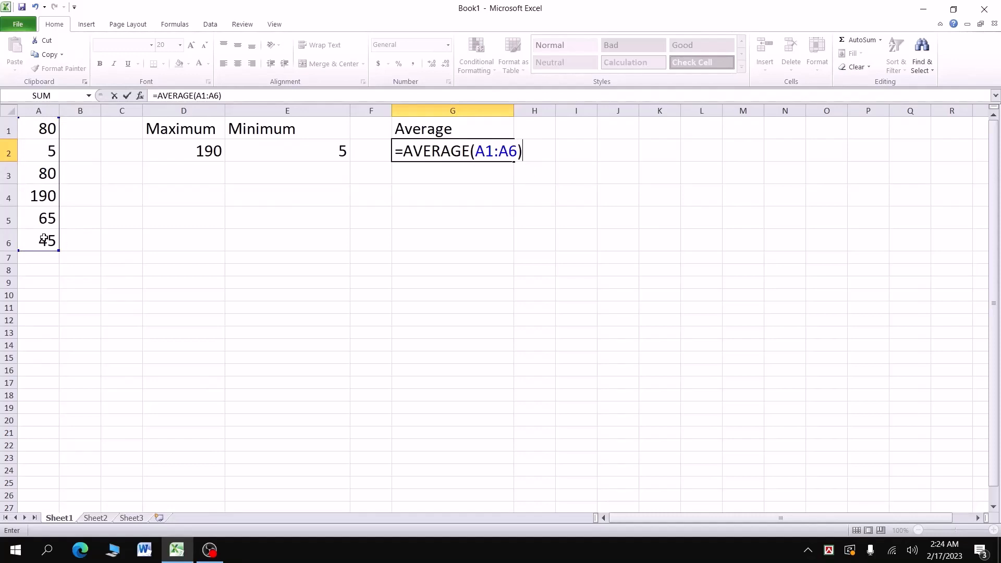
{"action": "key", "text": "Return"}
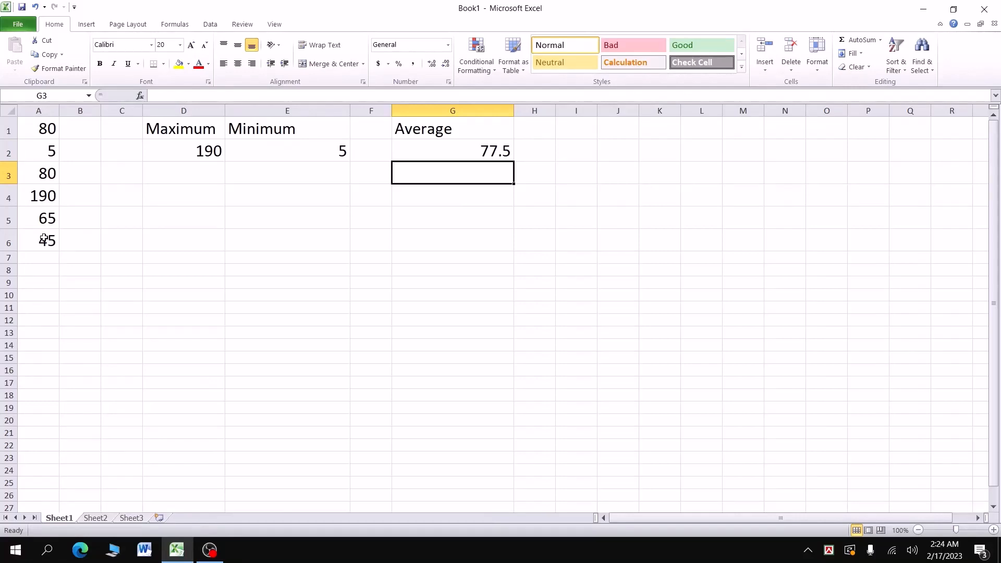
Step: Enter the heading "Count" in cell I1
{"action": "double_click", "coordinate": [599, 129]}
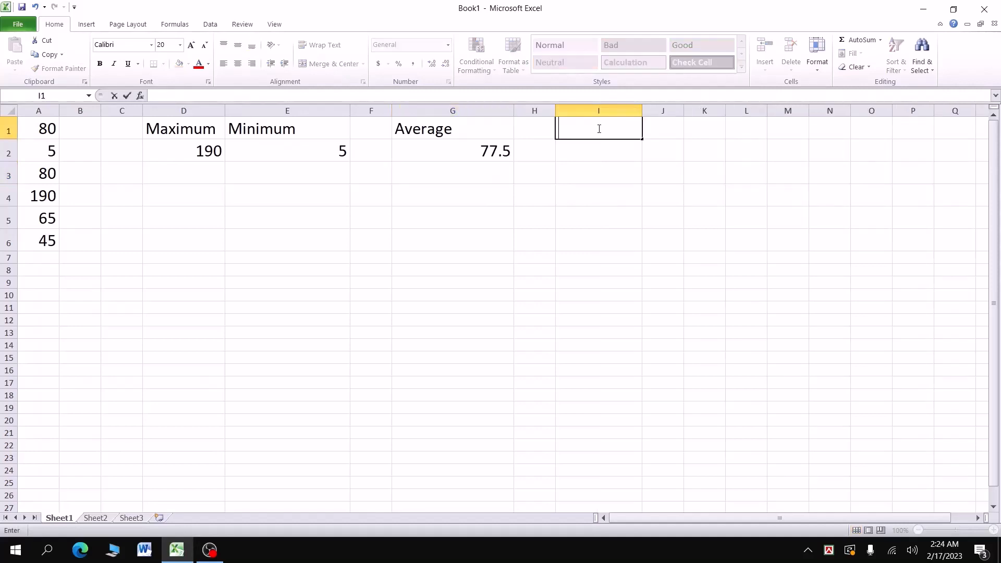
{"action": "type", "text": "Count"}
{"action": "key", "text": "Return"}
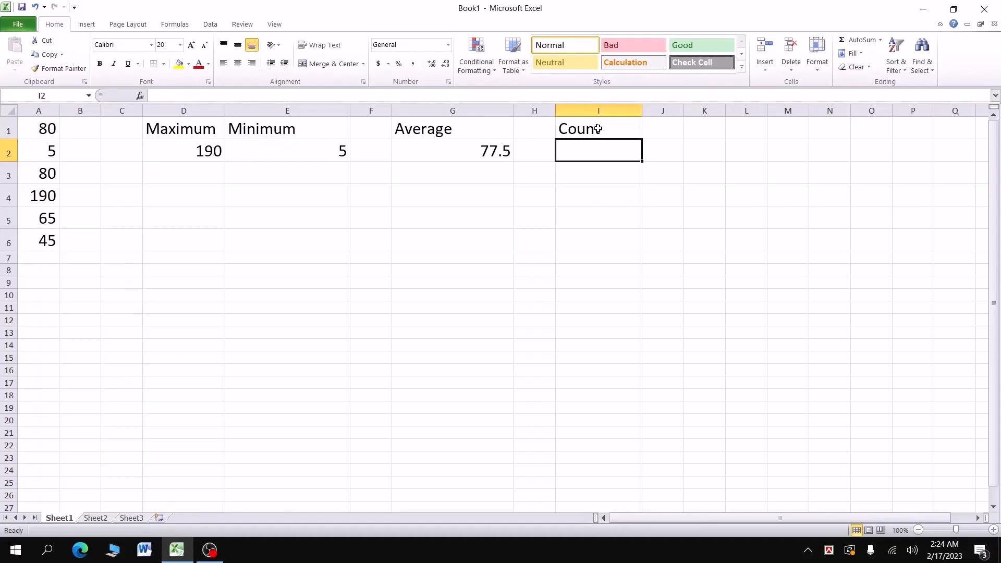
Step: Enter the formula =COUNT(A1:A6) in cell I2 to count the numbers in column A
{"action": "type", "text": "="}
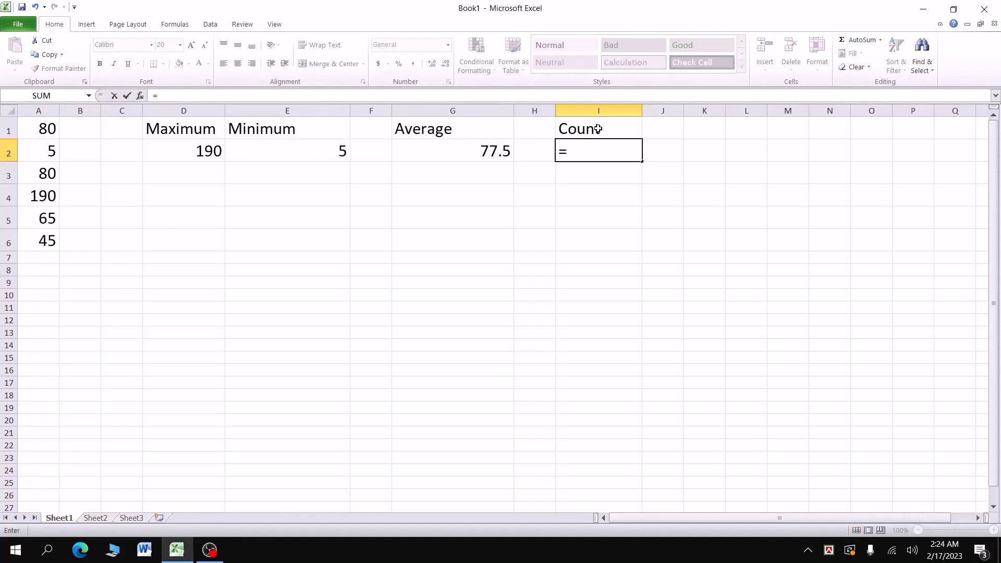
{"action": "type", "text": "count"}
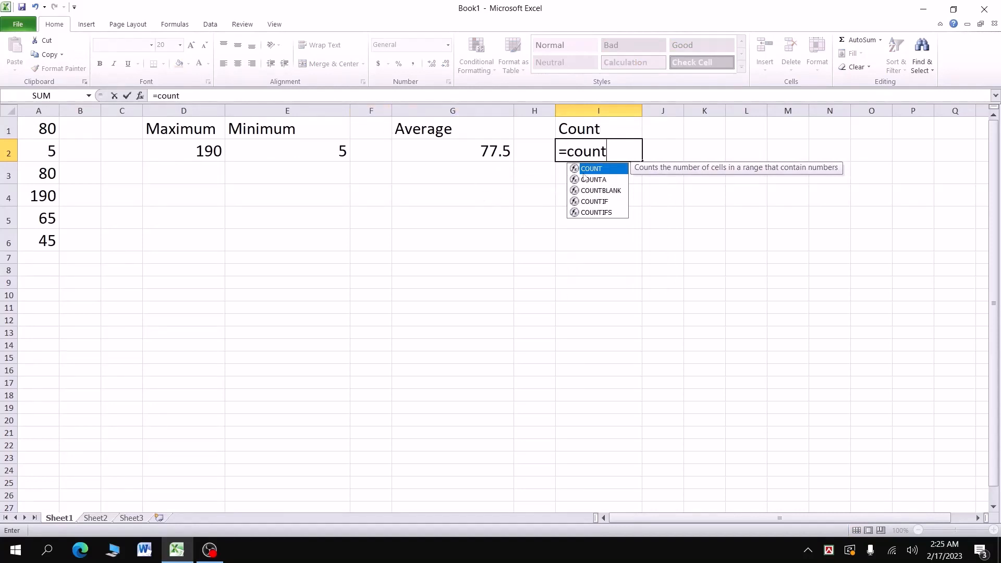
{"action": "key", "text": "Tab"}
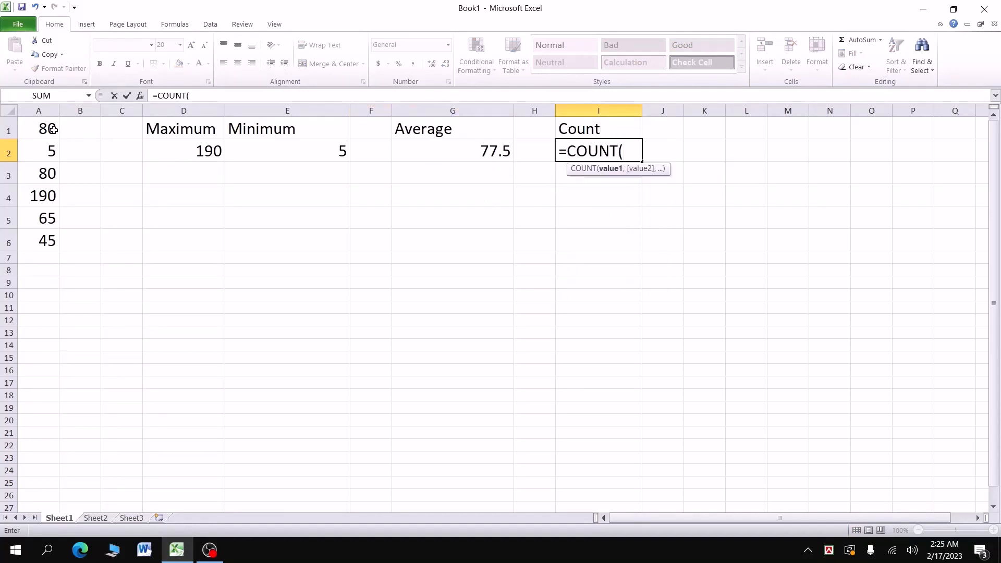
{"action": "left_click_drag", "start_coordinate": [53, 129], "coordinate": [50, 251]}
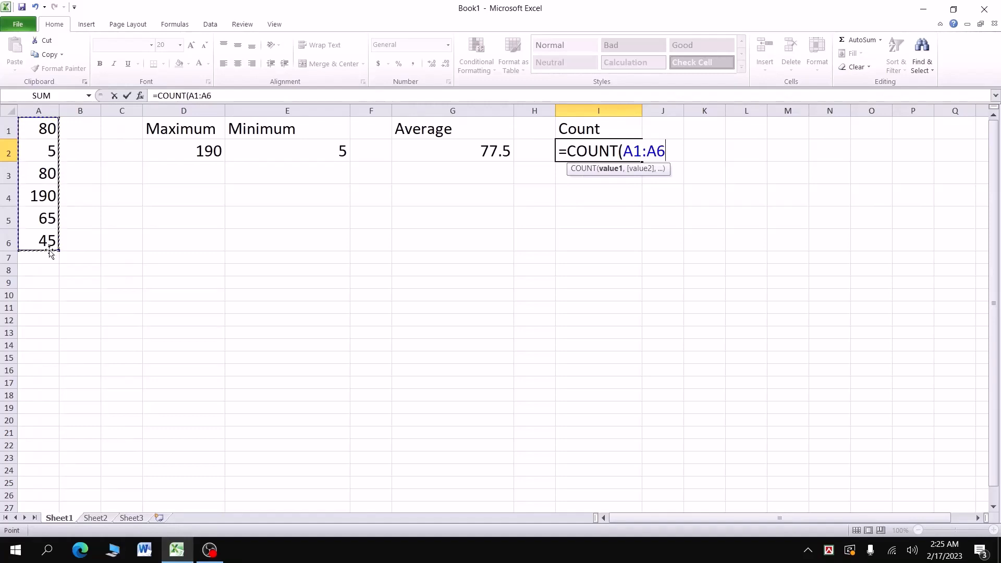
{"action": "type", "text": ")"}
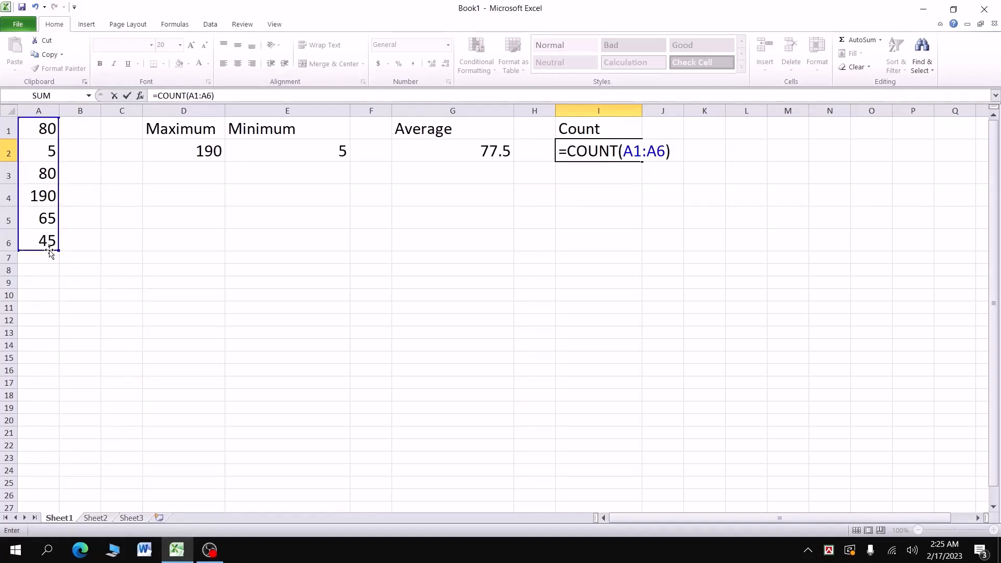
{"action": "key", "text": "Return"}
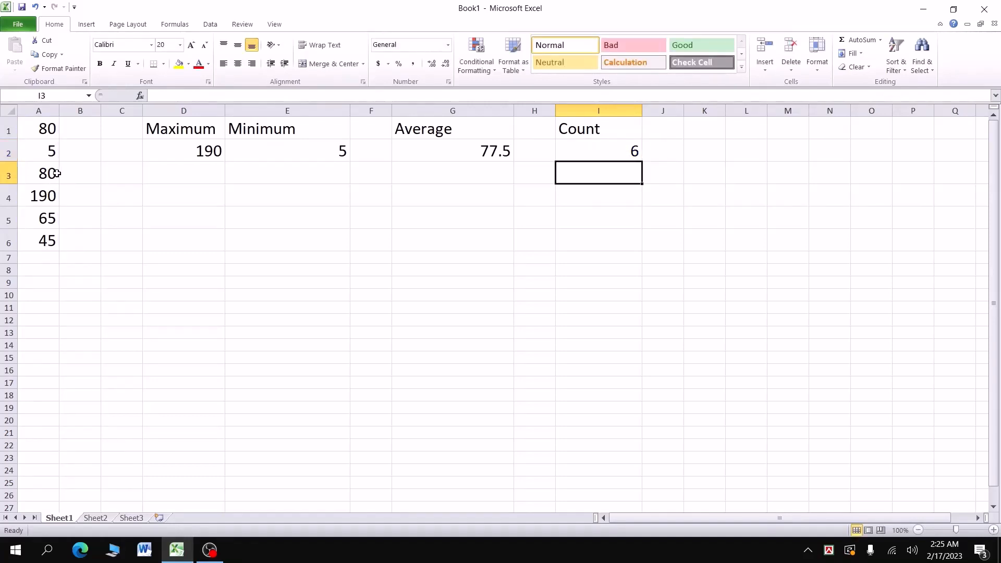
Step: Examine the filled cells and the empty cells below them in column A against the count in cell I2
{"action": "left_click", "coordinate": [47, 138]}
{"action": "left_click_drag", "start_coordinate": [48, 140], "coordinate": [49, 241]}
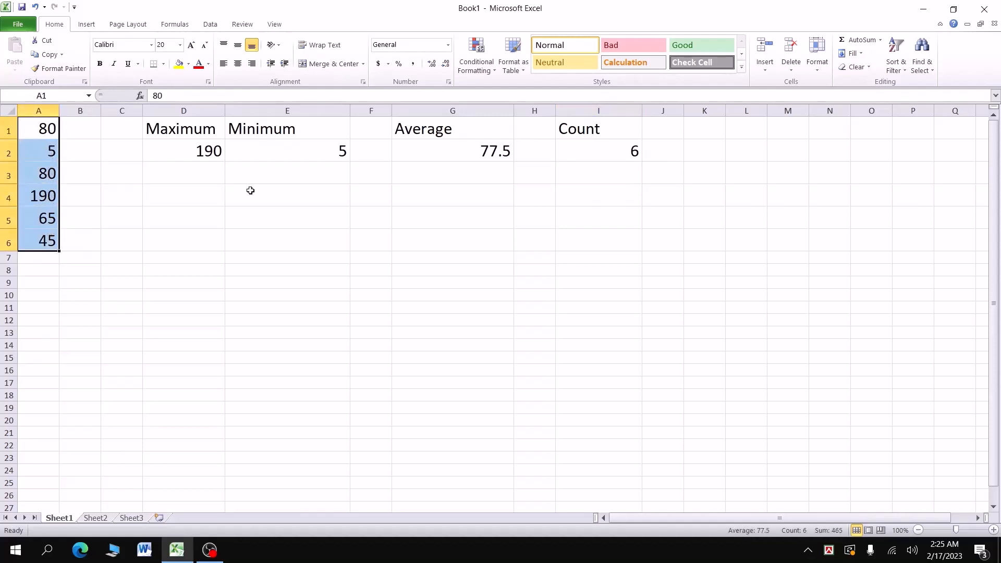
{"action": "left_click", "coordinate": [618, 151]}
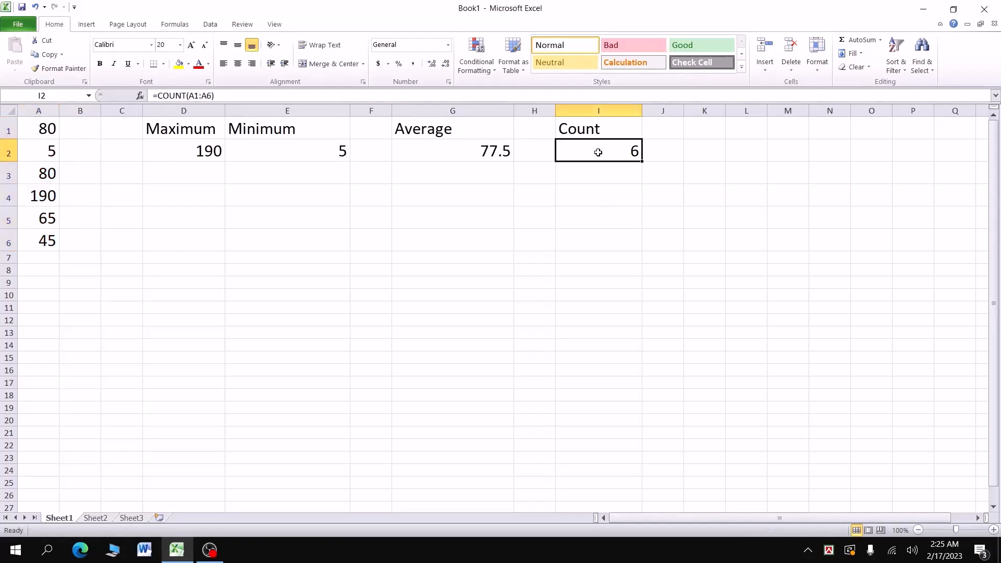
{"action": "left_click", "coordinate": [50, 139]}
{"action": "left_click_drag", "start_coordinate": [50, 140], "coordinate": [44, 281]}
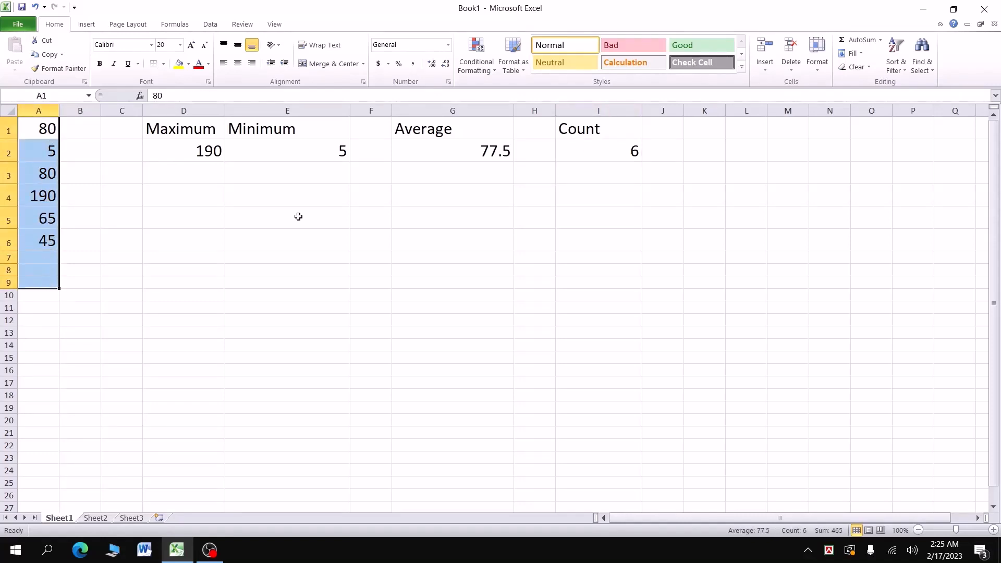
Step: Extend the range of the count formula in cell I2 to A1:A8
{"action": "left_click", "coordinate": [610, 153]}
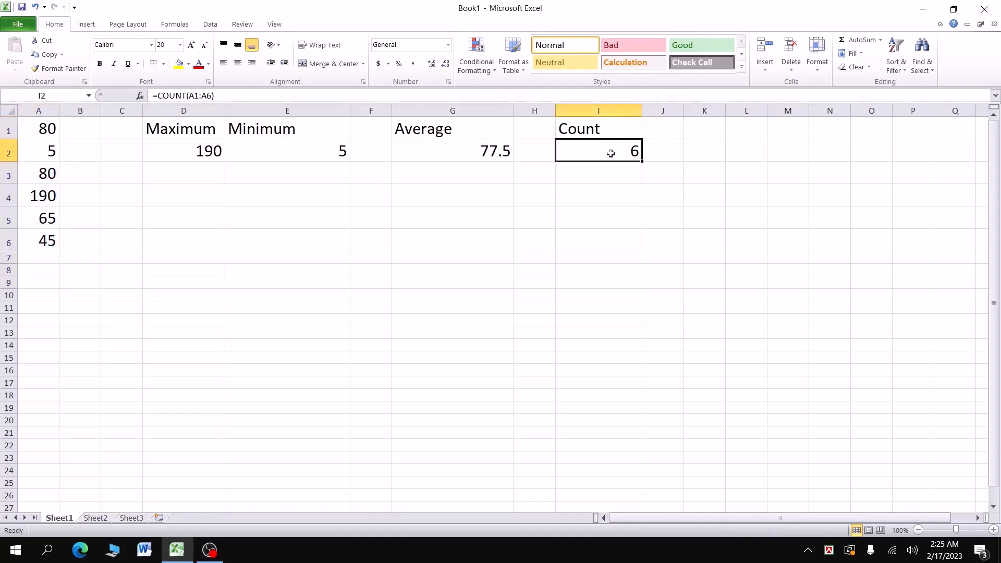
{"action": "double_click", "coordinate": [609, 153]}
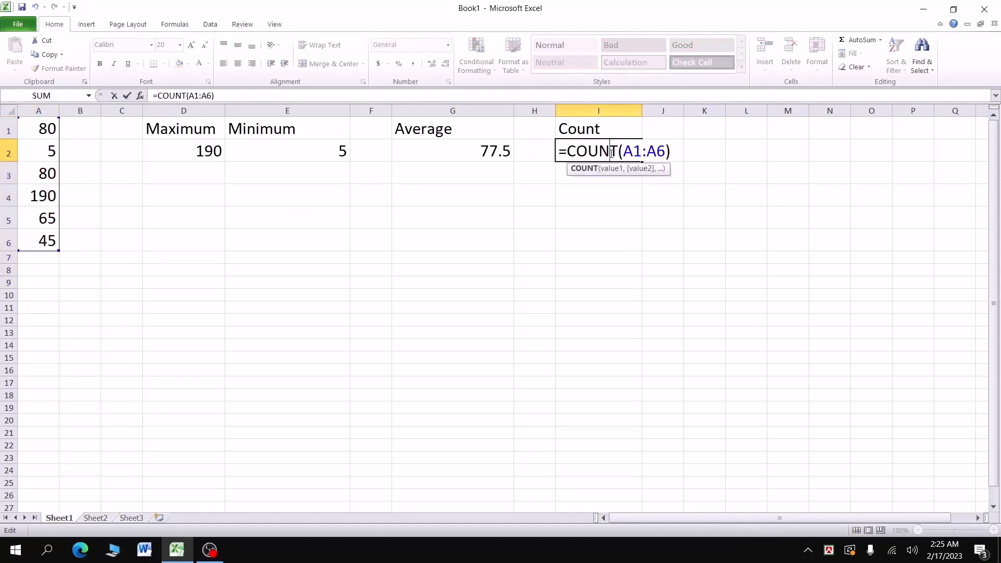
{"action": "left_click", "coordinate": [666, 149]}
{"action": "key", "text": "BackSpace"}
{"action": "type", "text": "8"}
{"action": "key", "text": "Return"}
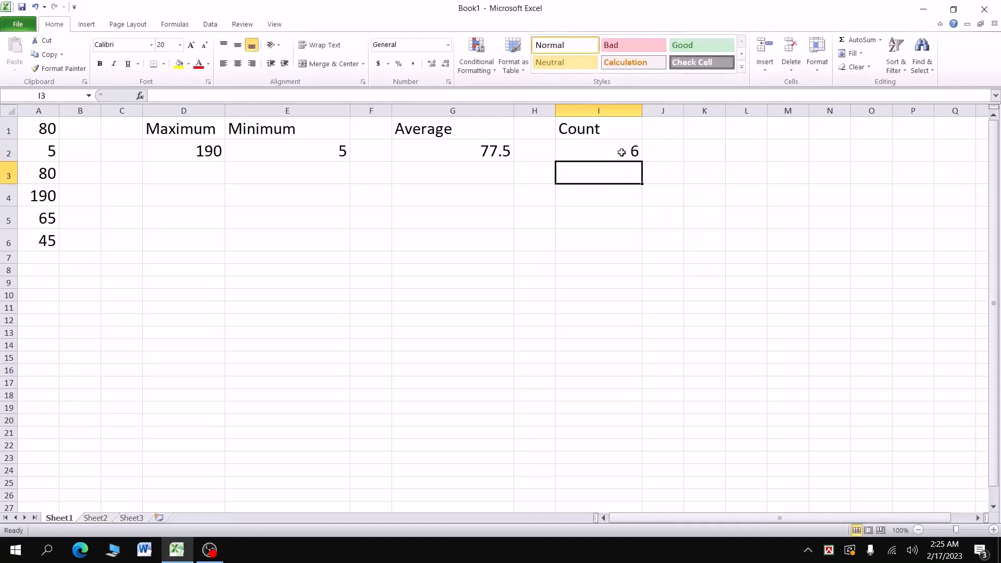
Step: Add the number 1 in cell A7 and the number 10 in cell A8 to test the count formula
{"action": "left_click", "coordinate": [37, 258]}
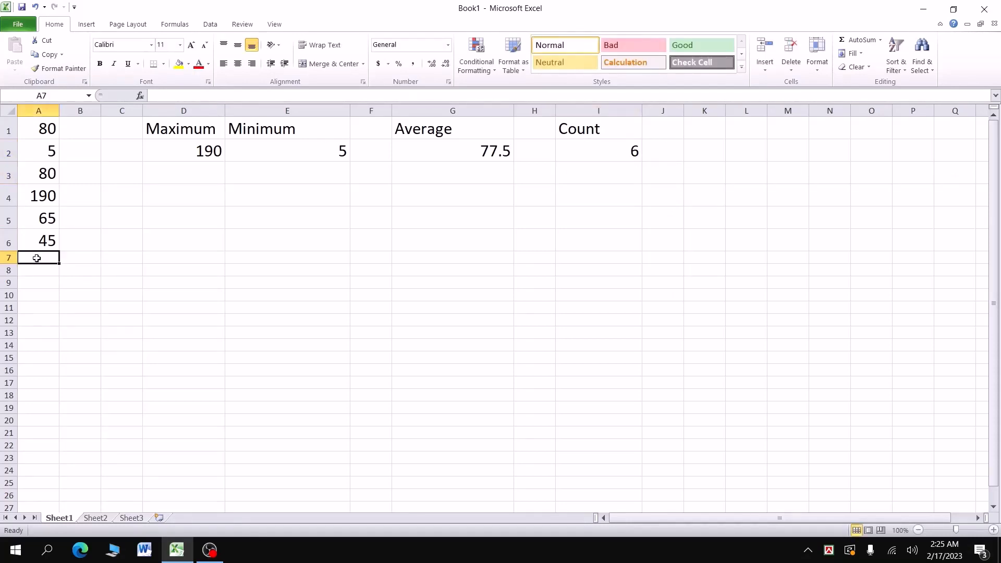
{"action": "type", "text": "1"}
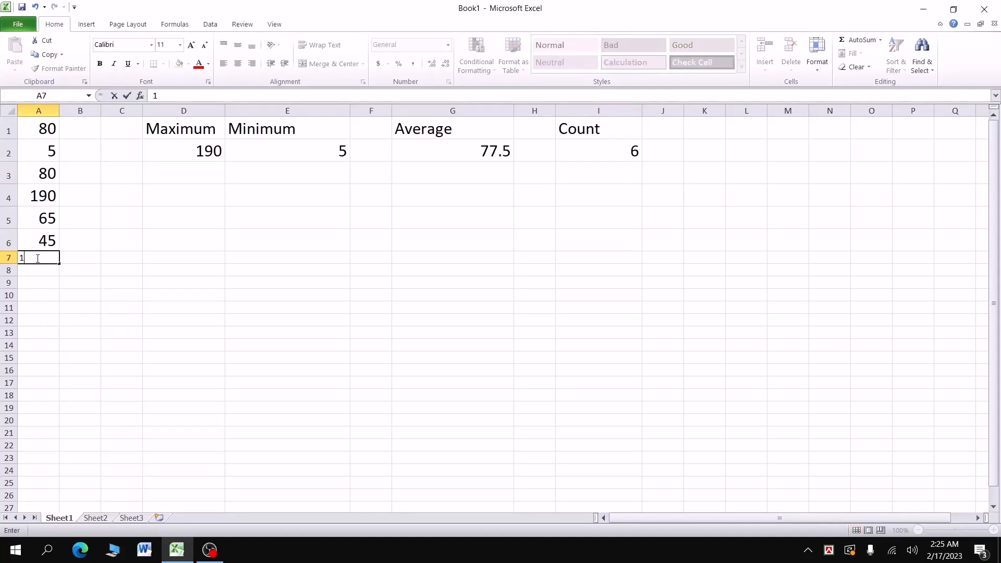
{"action": "key", "text": "Tab"}
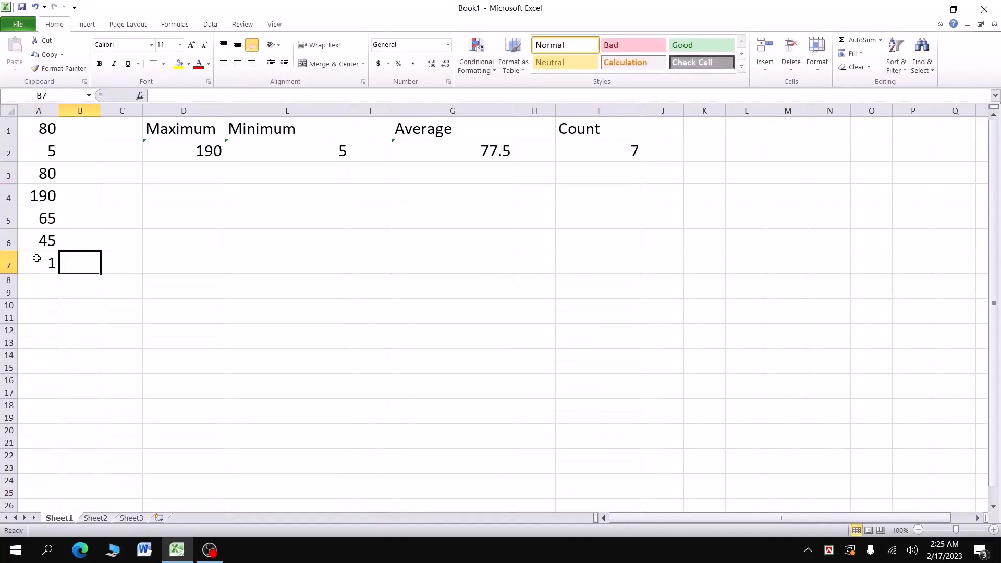
{"action": "left_click", "coordinate": [36, 258]}
{"action": "key", "text": "Return"}
{"action": "type", "text": "10"}
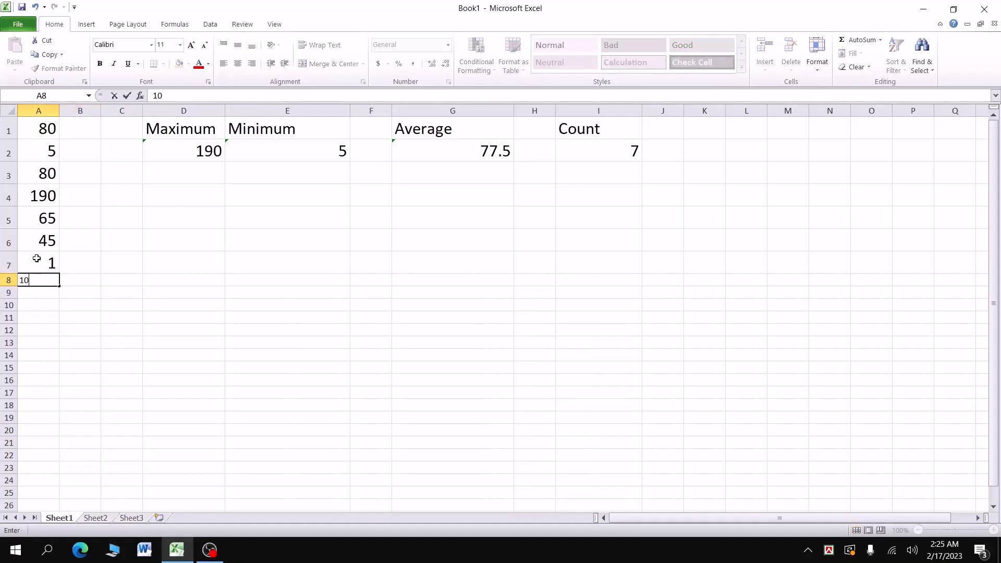
{"action": "key", "text": "Tab"}
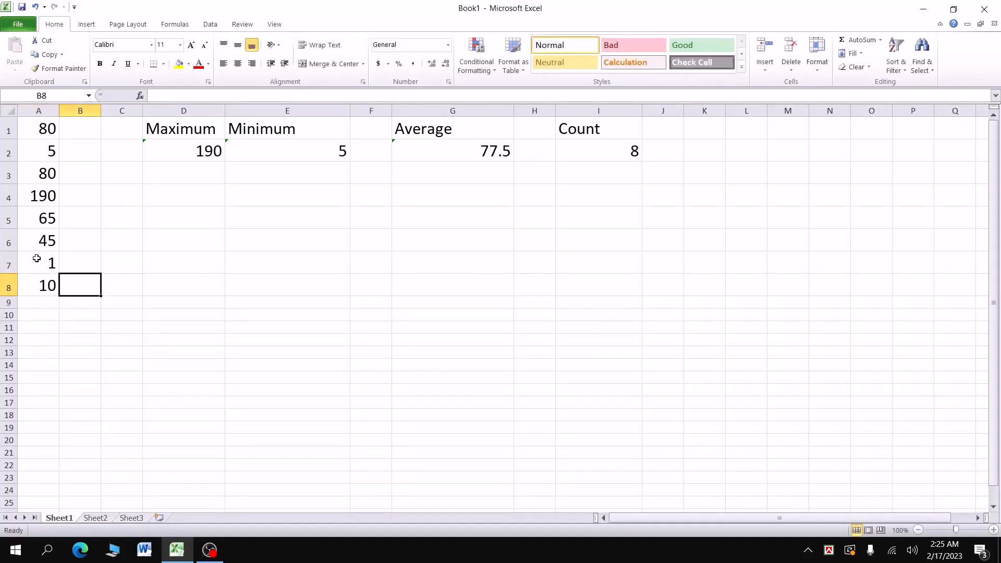